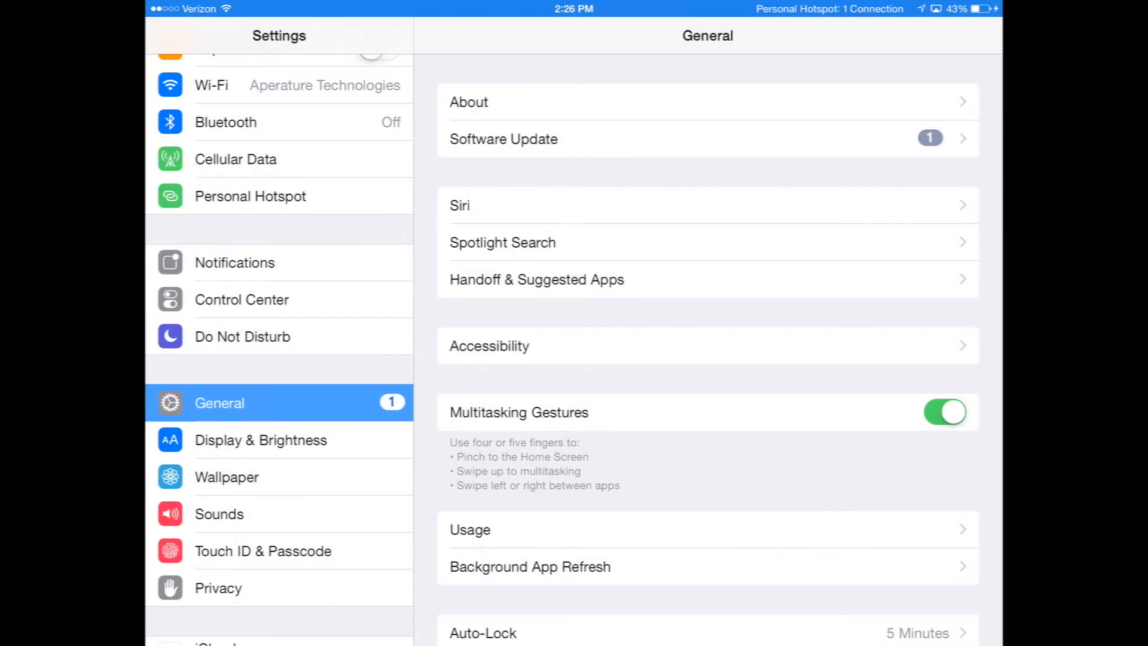
- Start installing the iOS 9.2 update, authorizing it with the device passcode
left_click(708, 138)
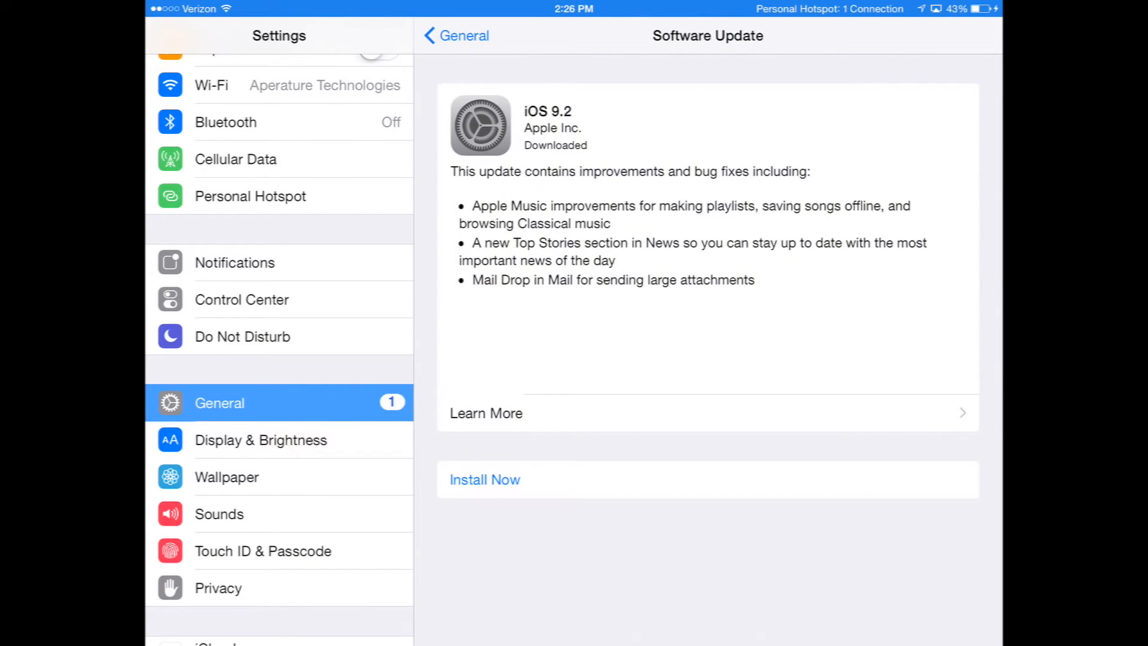
left_click(708, 479)
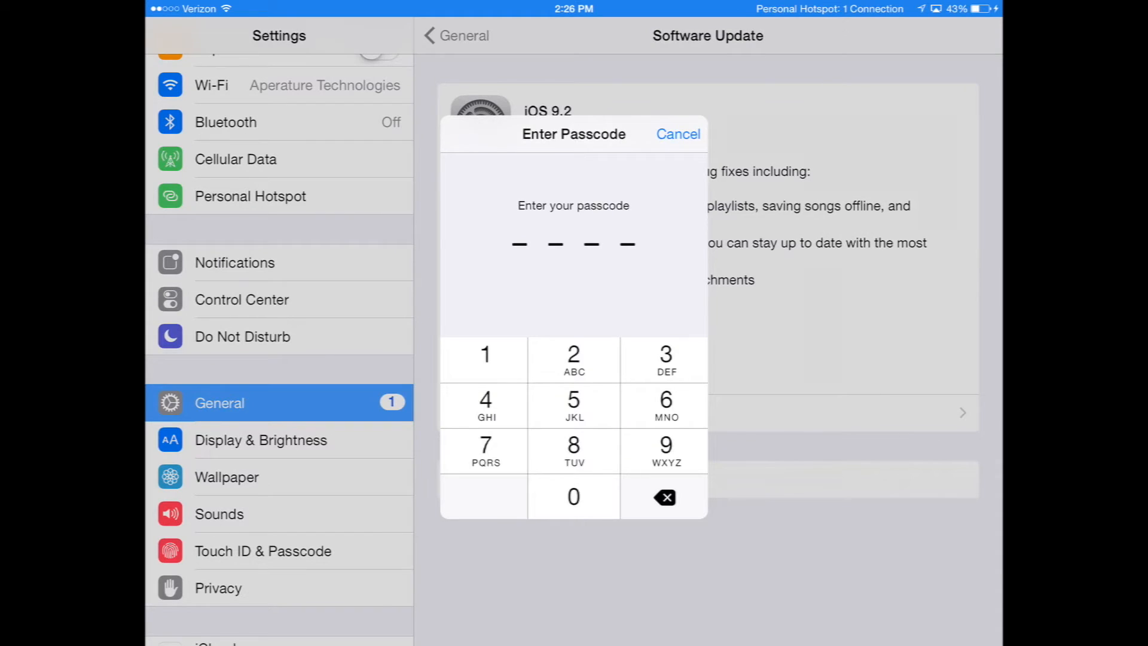
left_click(486, 450)
left_click(573, 496)
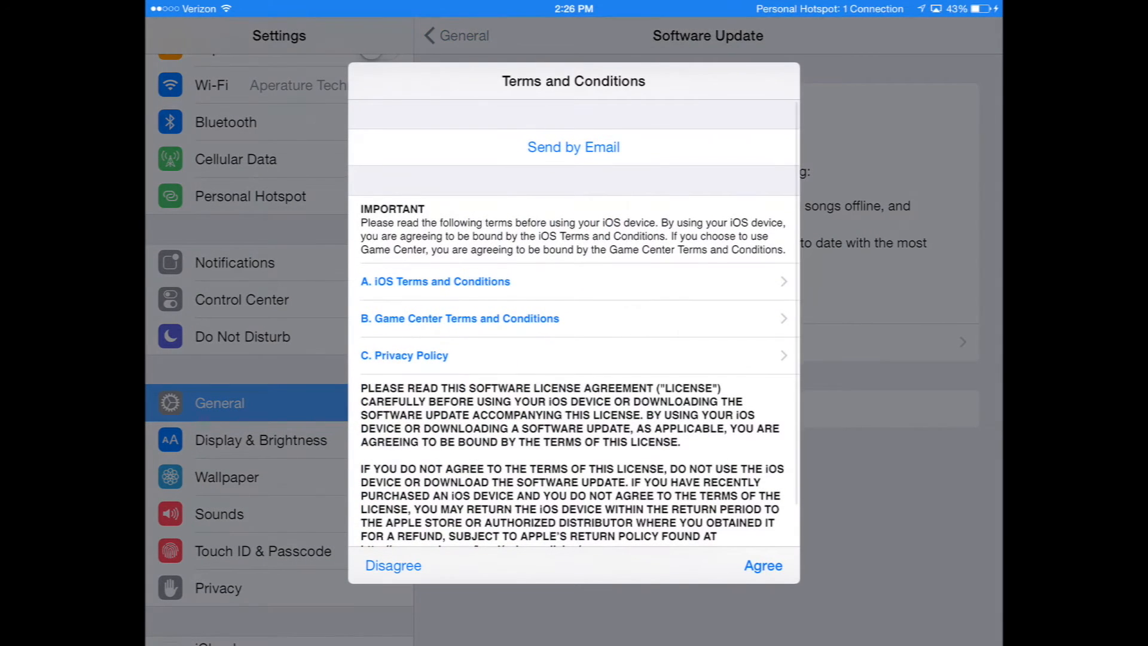
- Agree to the update's Terms and Conditions and confirm the agreement
left_click(764, 565)
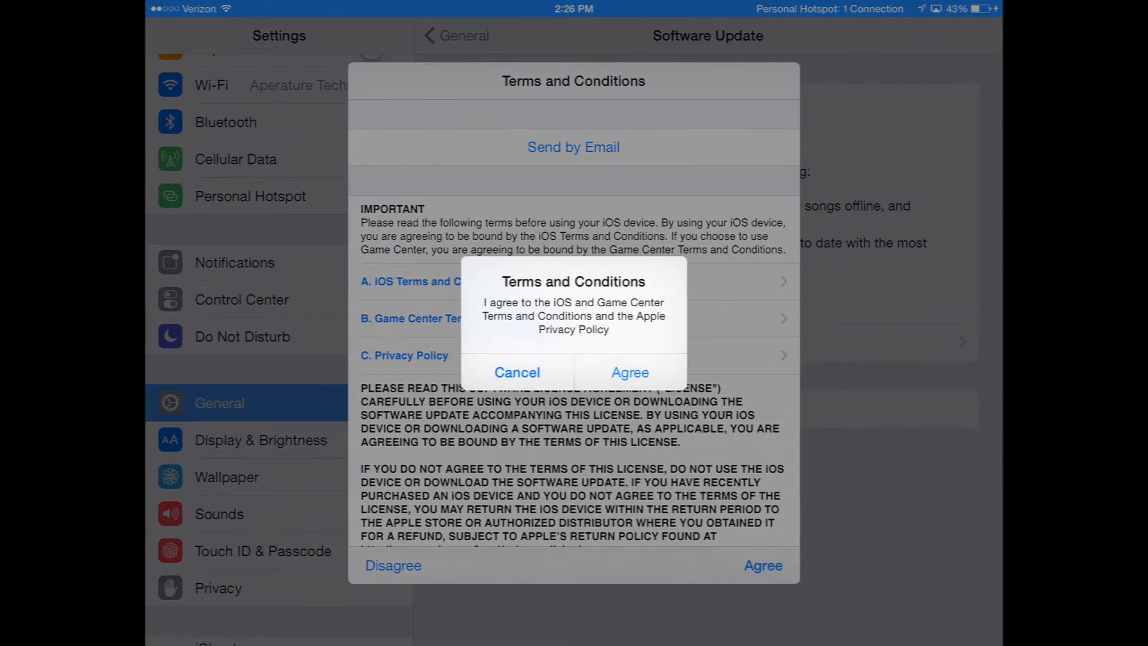
left_click(629, 372)
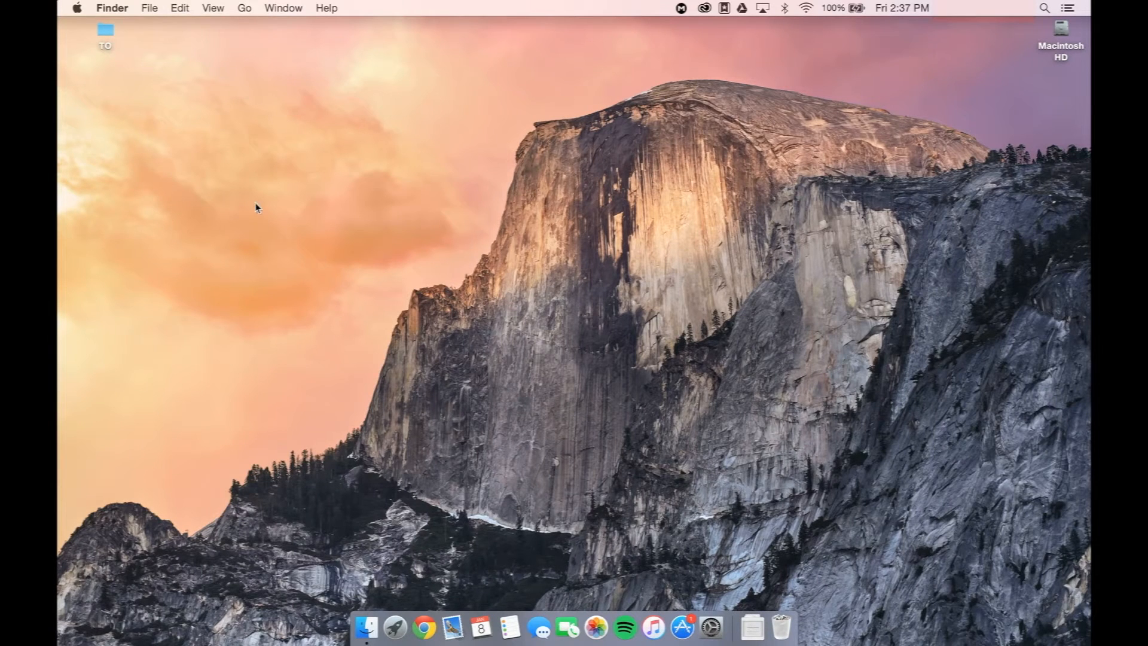
- From About This Mac's Software Update, start the free OS X El Capitan upgrade in App Store
left_click(77, 8)
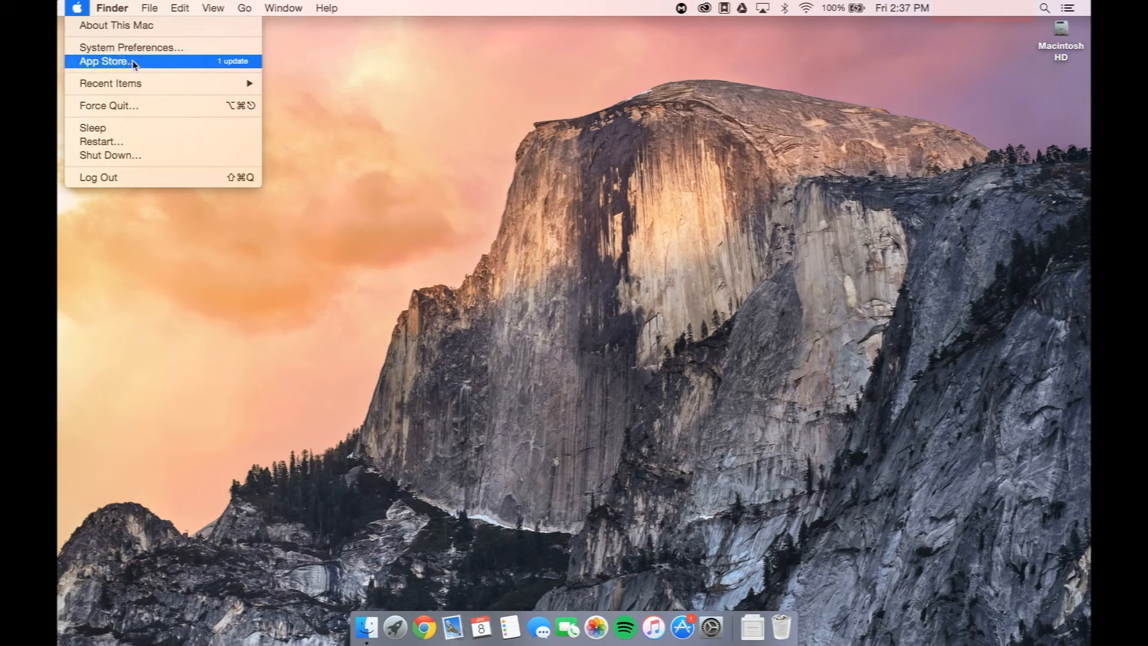
left_click(188, 27)
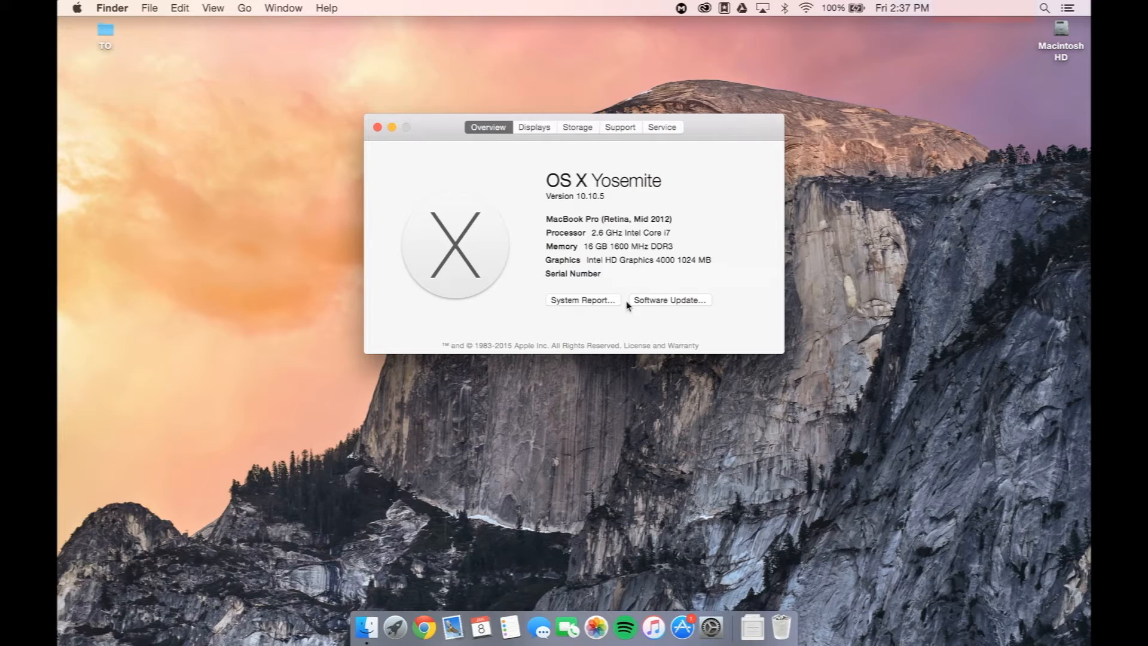
left_click(657, 304)
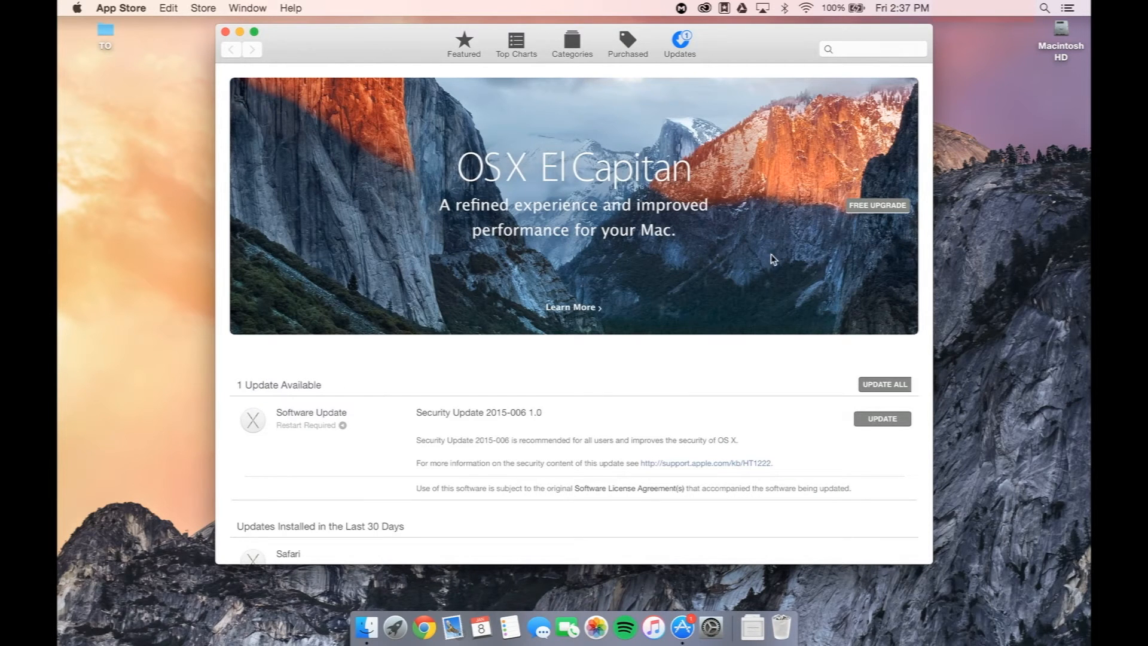
left_click(867, 208)
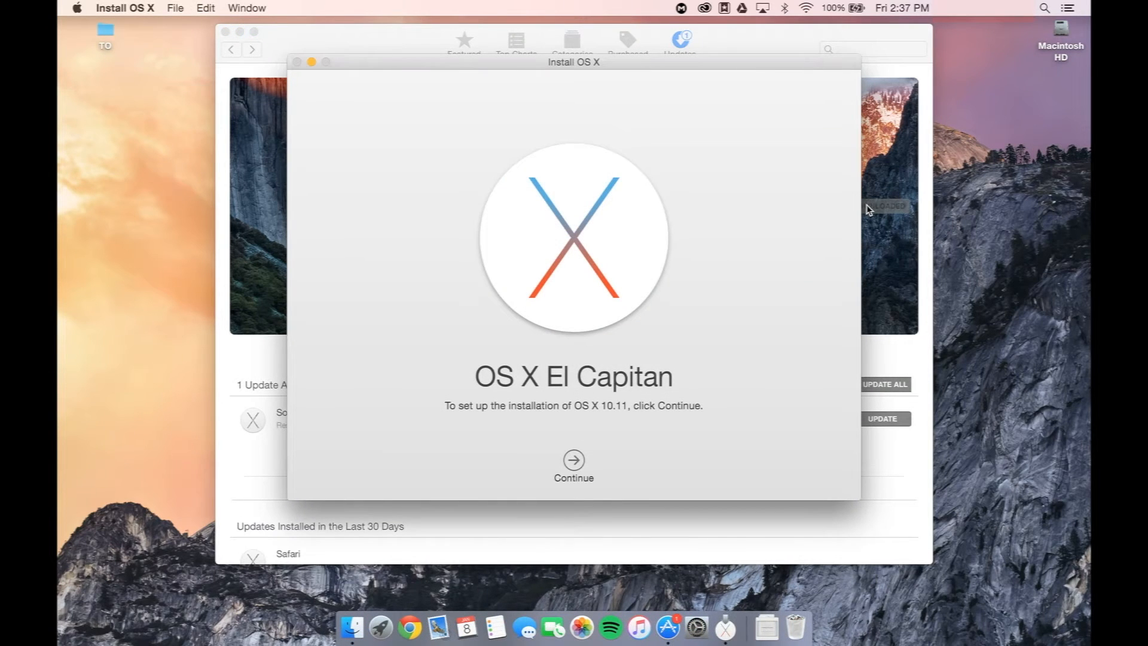
- Accept the El Capitan license and begin installing it on Macintosh HD
left_click(575, 460)
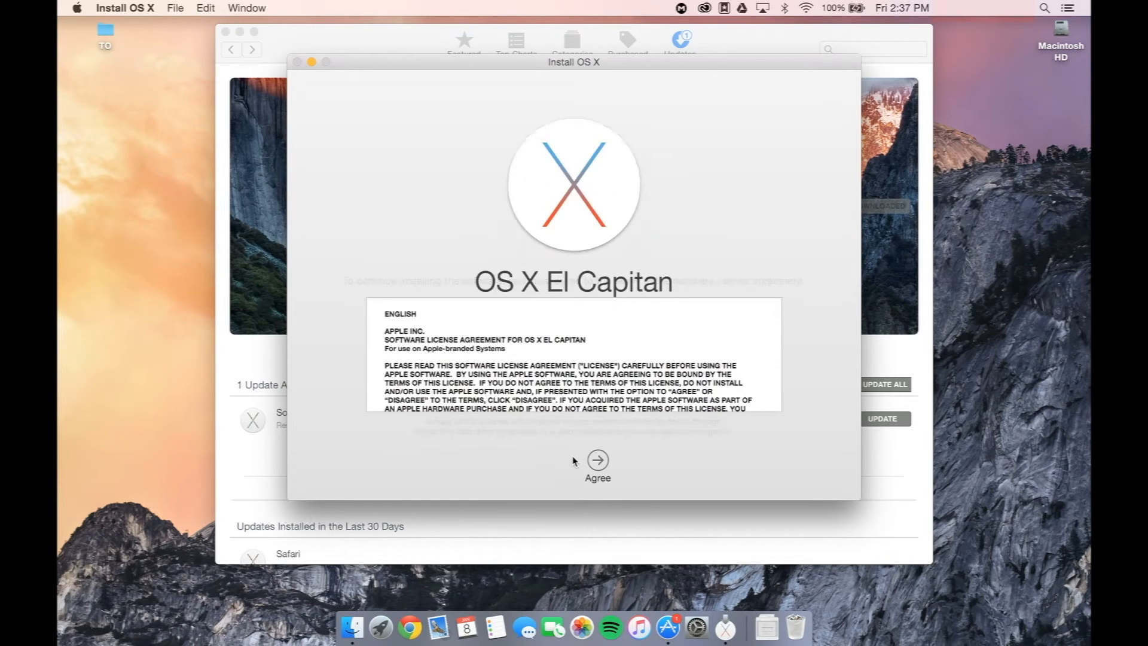
left_click(603, 463)
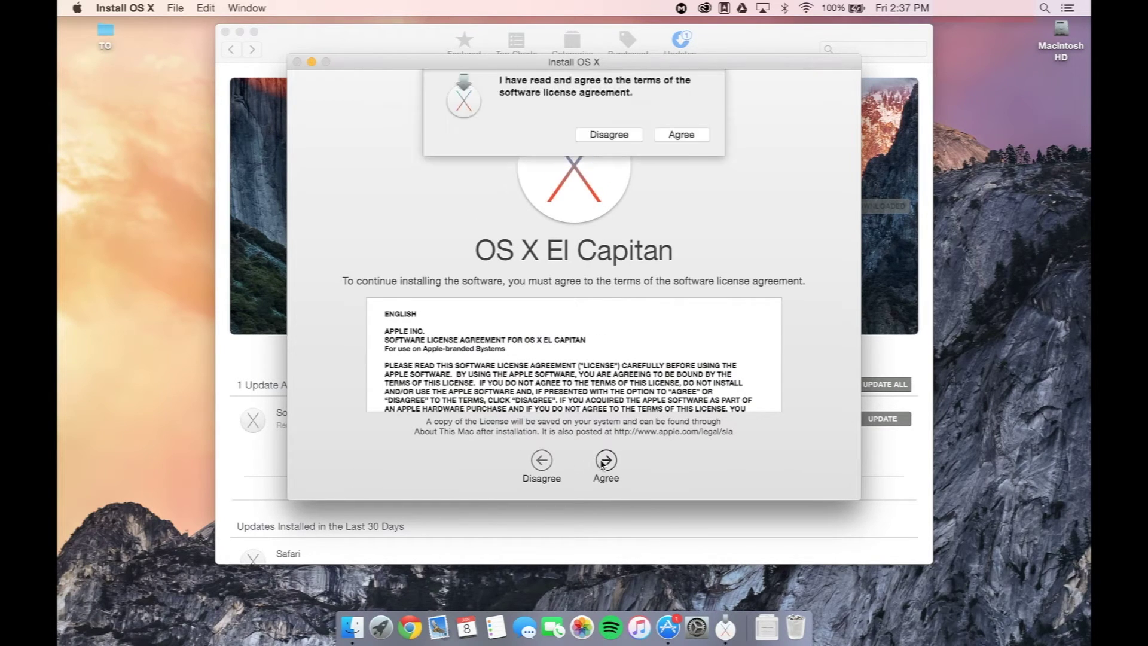
left_click(683, 142)
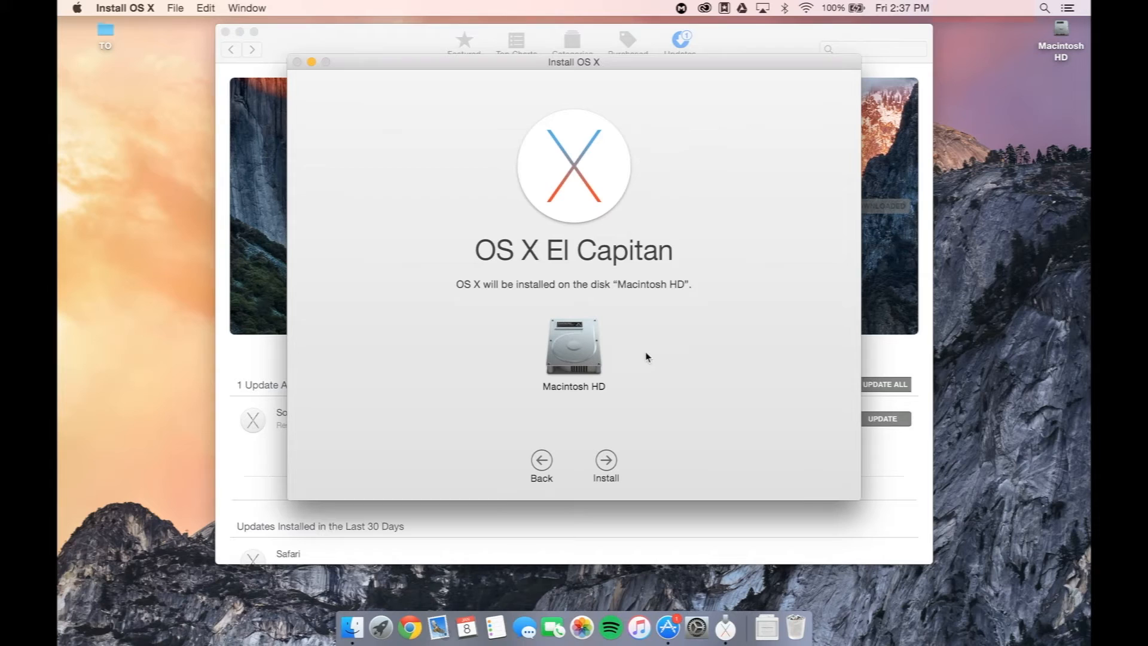
left_click(606, 460)
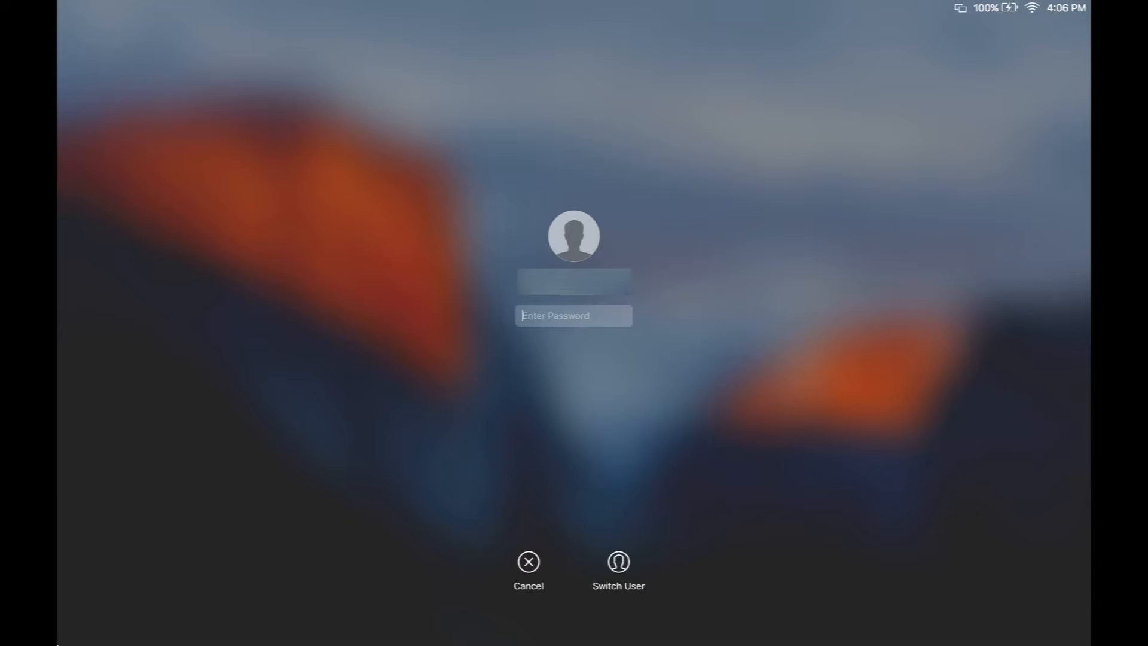
- Log in and install all available App Store updates (camera RAW, El Capitan Recovery)
key("Return")
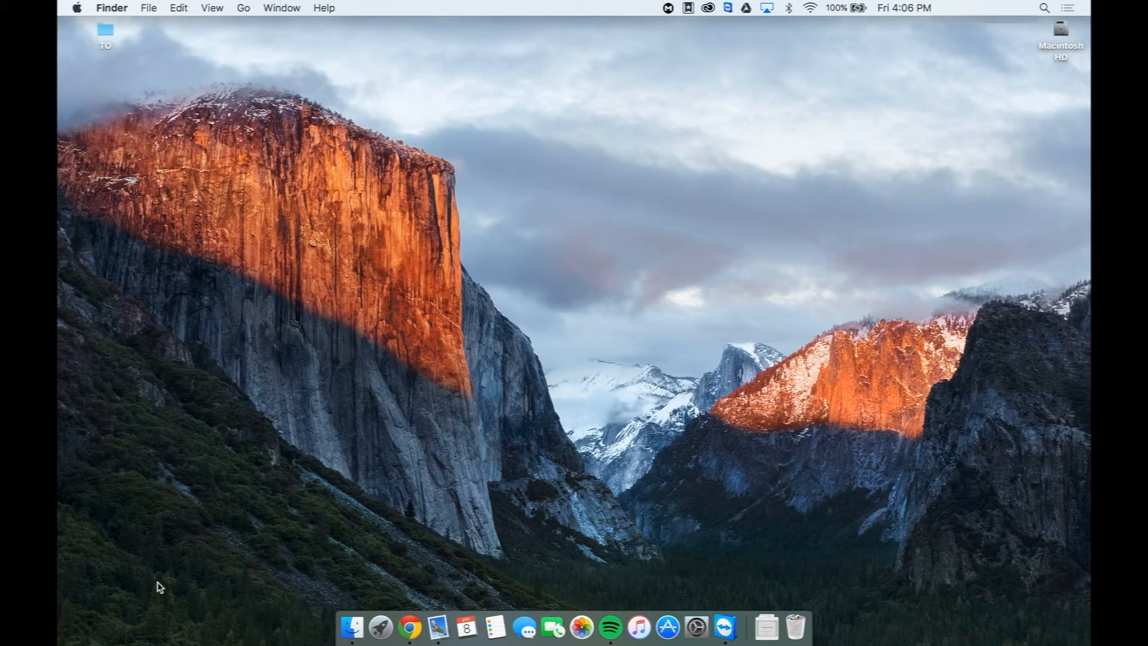
left_click(666, 626)
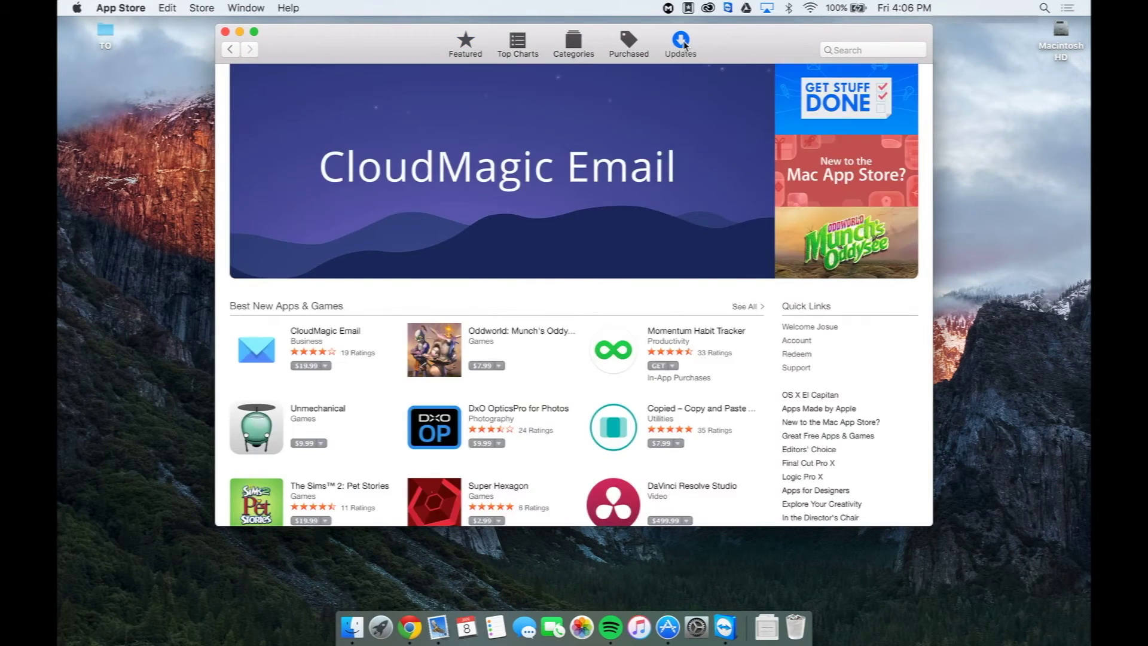
left_click(683, 42)
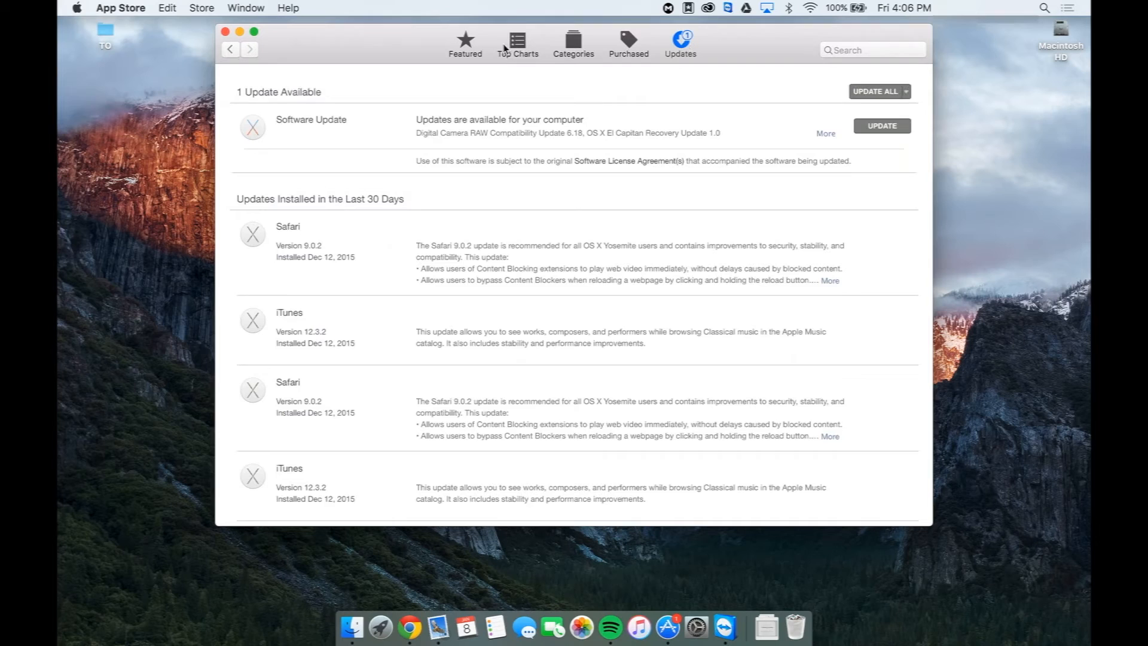
left_click(891, 91)
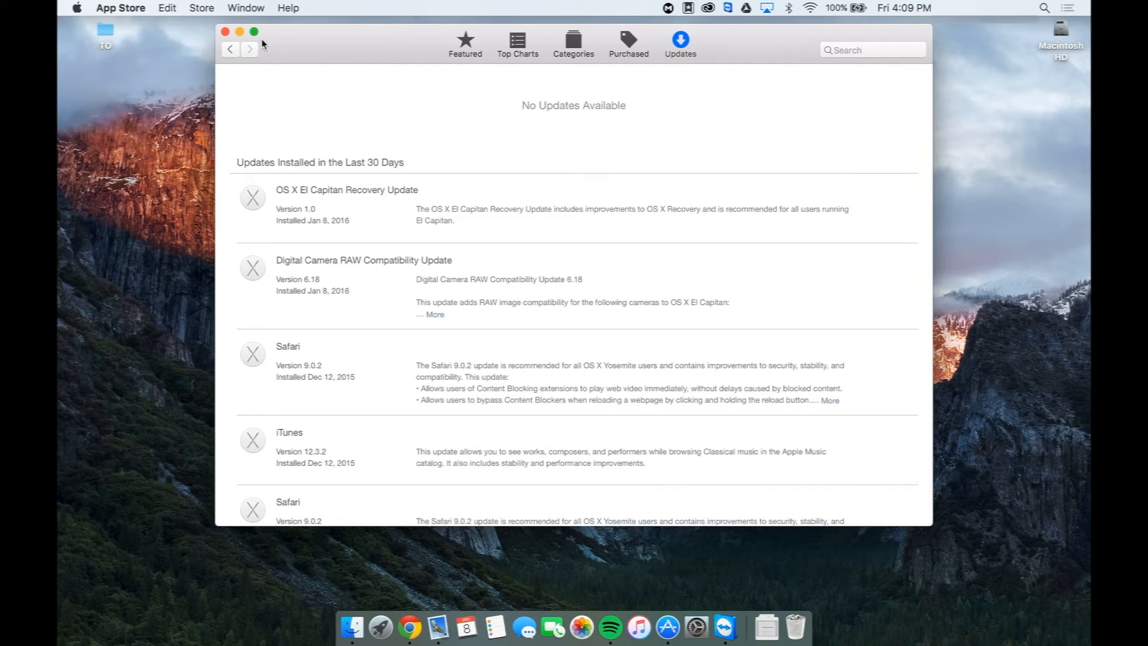
- Close App Store and log out of the Mac from the Apple menu
left_click(225, 32)
left_click(78, 8)
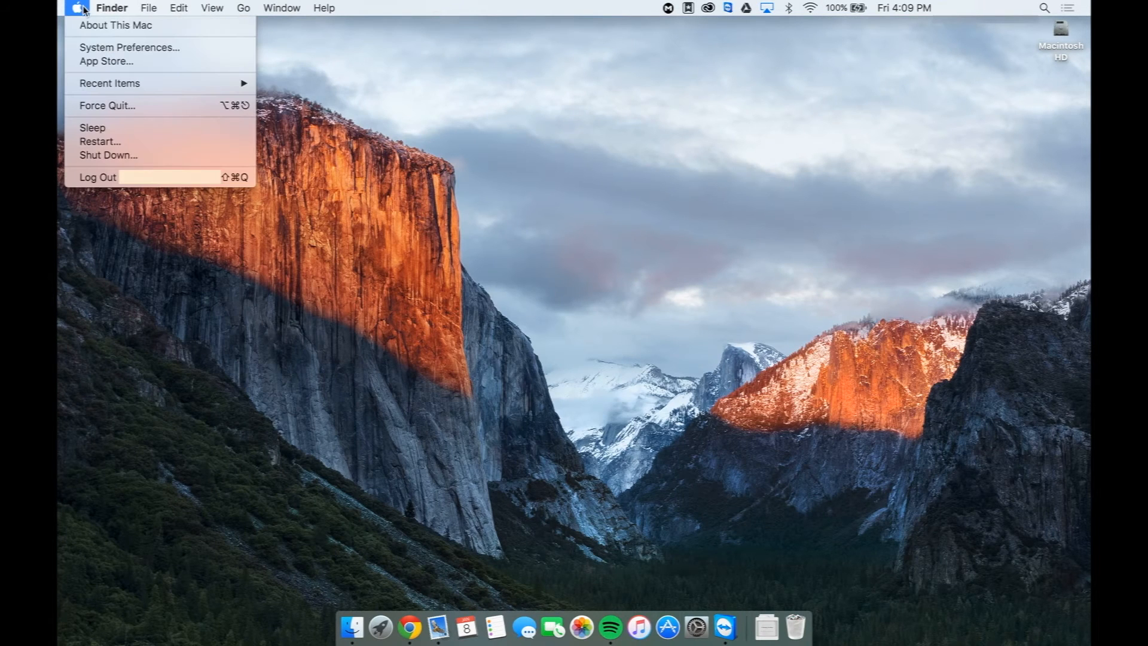
left_click(101, 27)
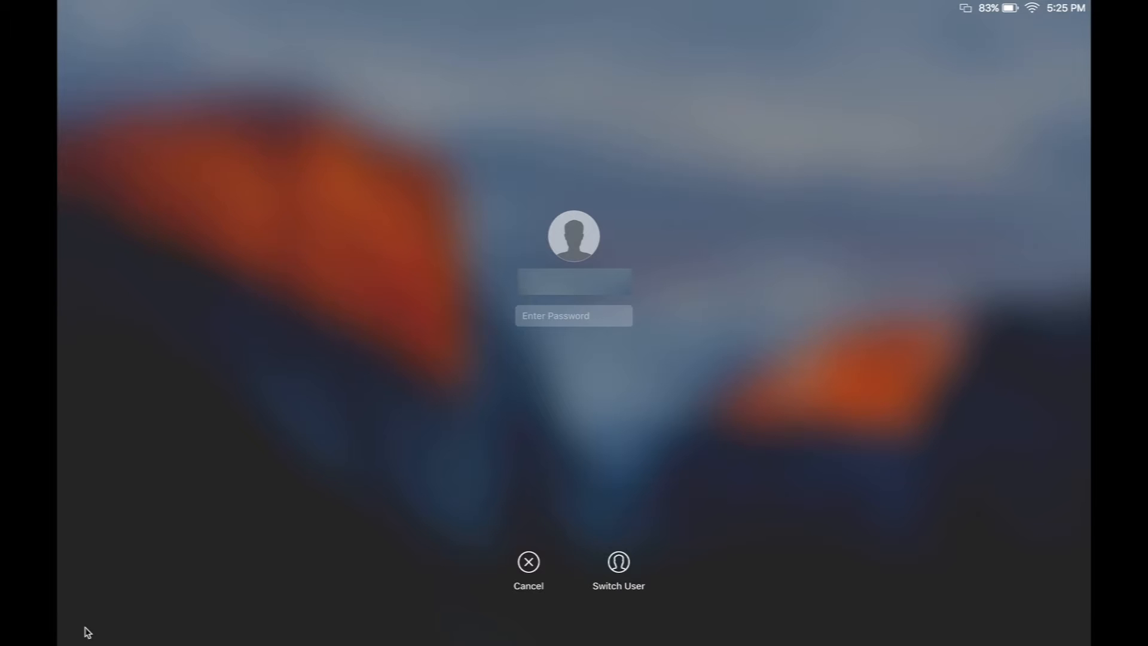
type("****")
- Set the iPad to back up to this computer in iTunes and run Back Up Now
key("Return")
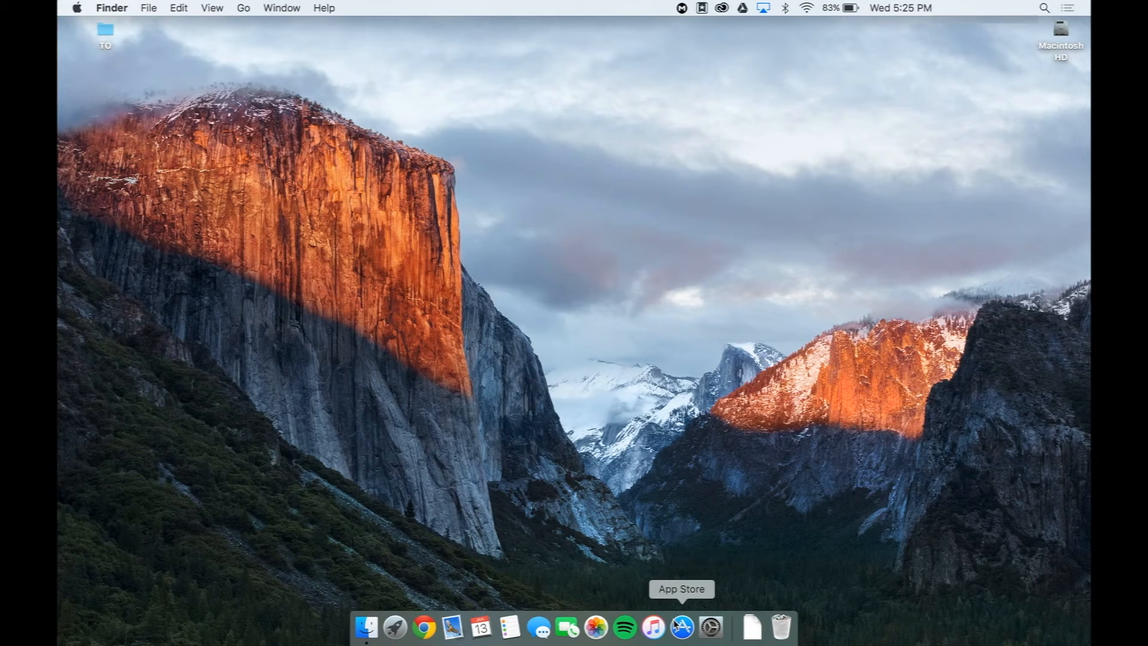
left_click(655, 626)
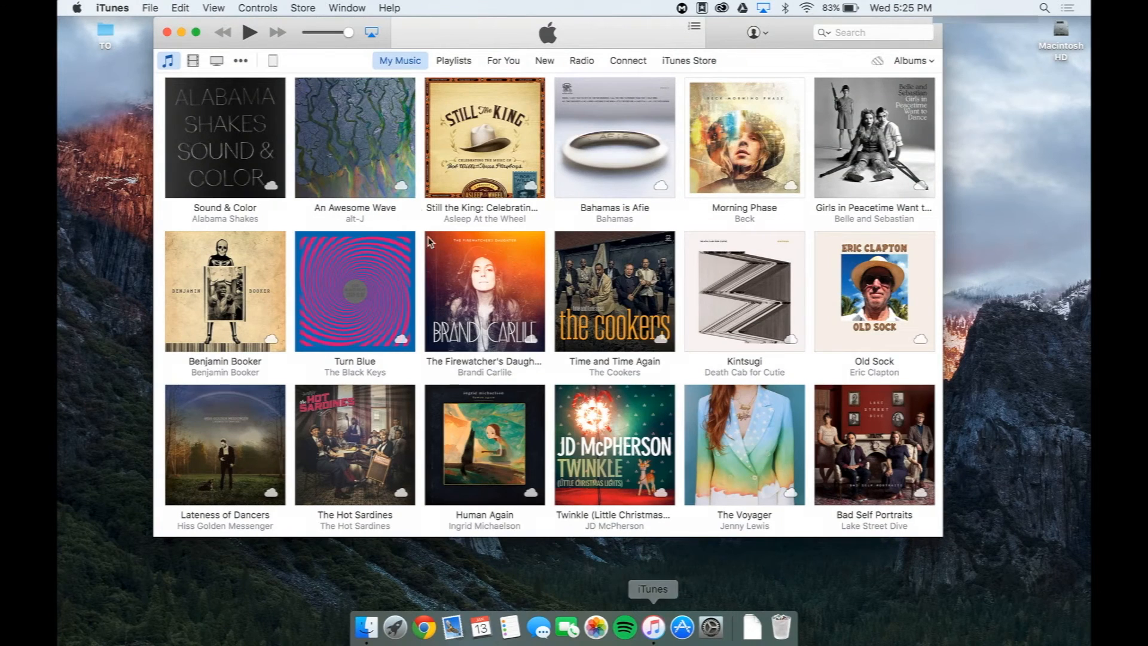
left_click(272, 62)
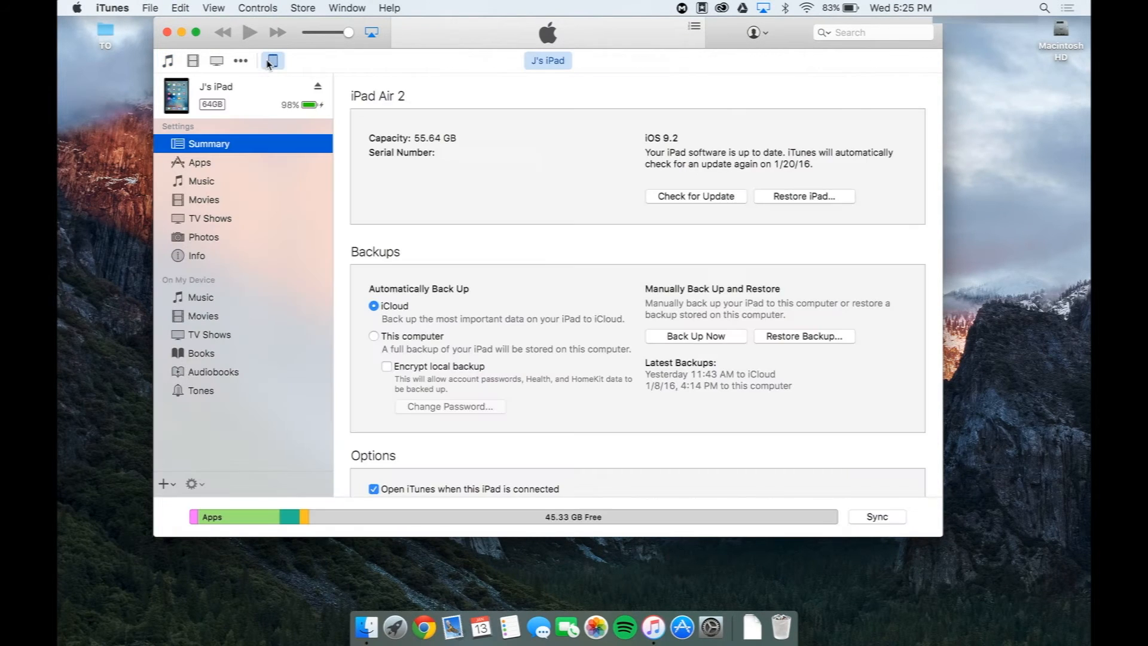
left_click(374, 337)
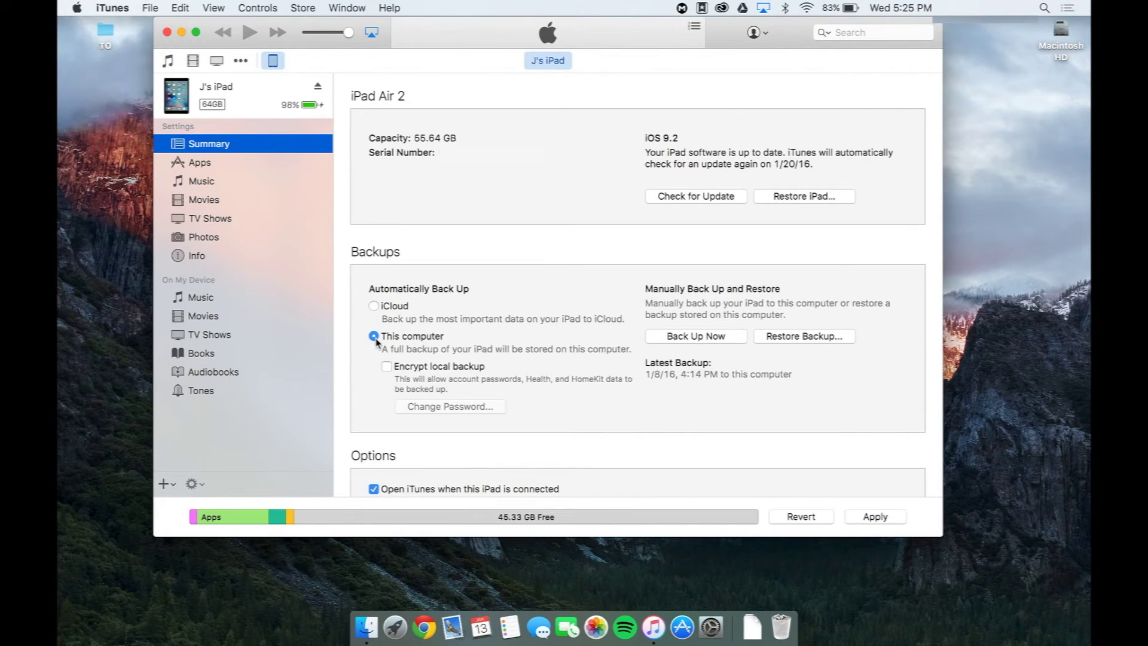
left_click(689, 343)
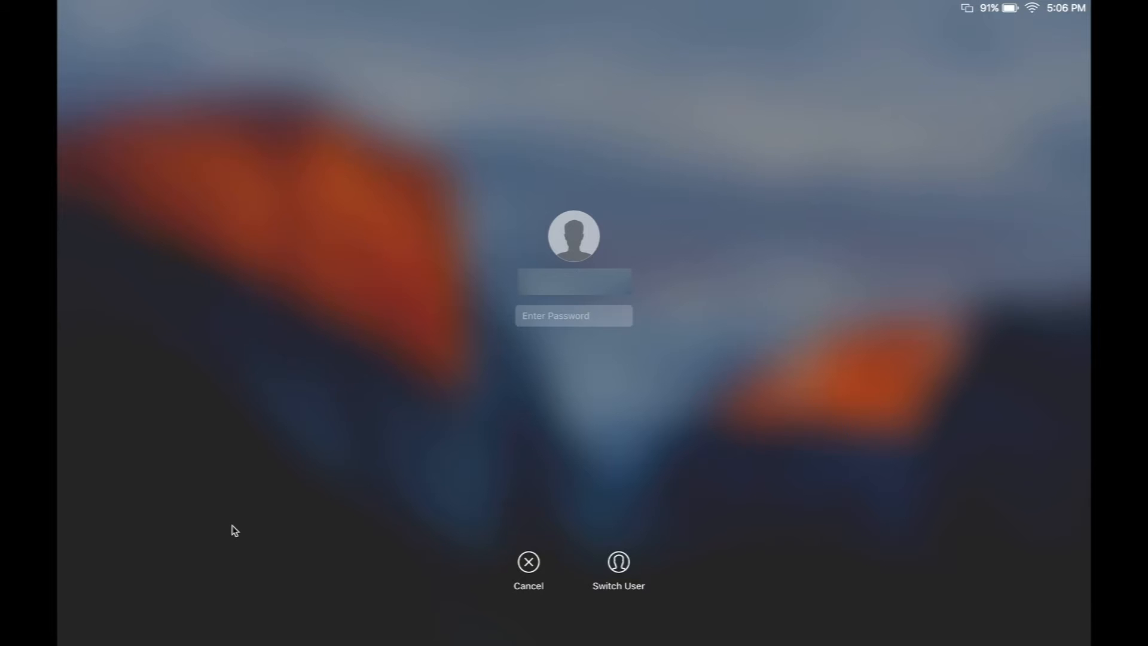
type("password")
- Unlock the Mac and restore the new iPad from its previous iTunes backup
key("Return")
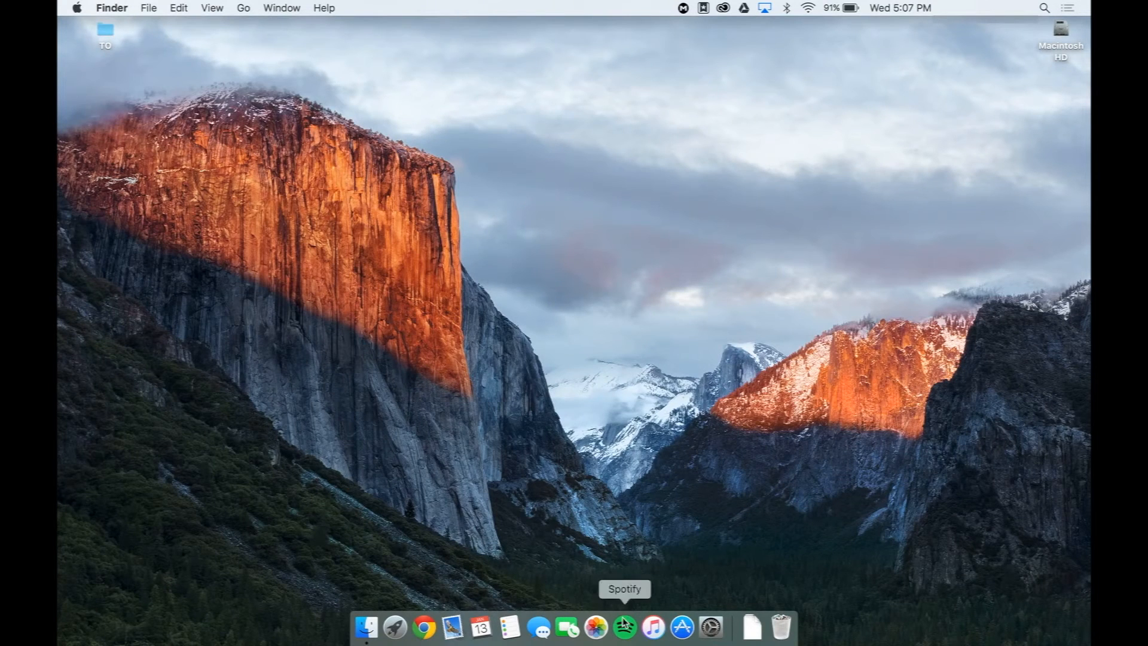
left_click(654, 627)
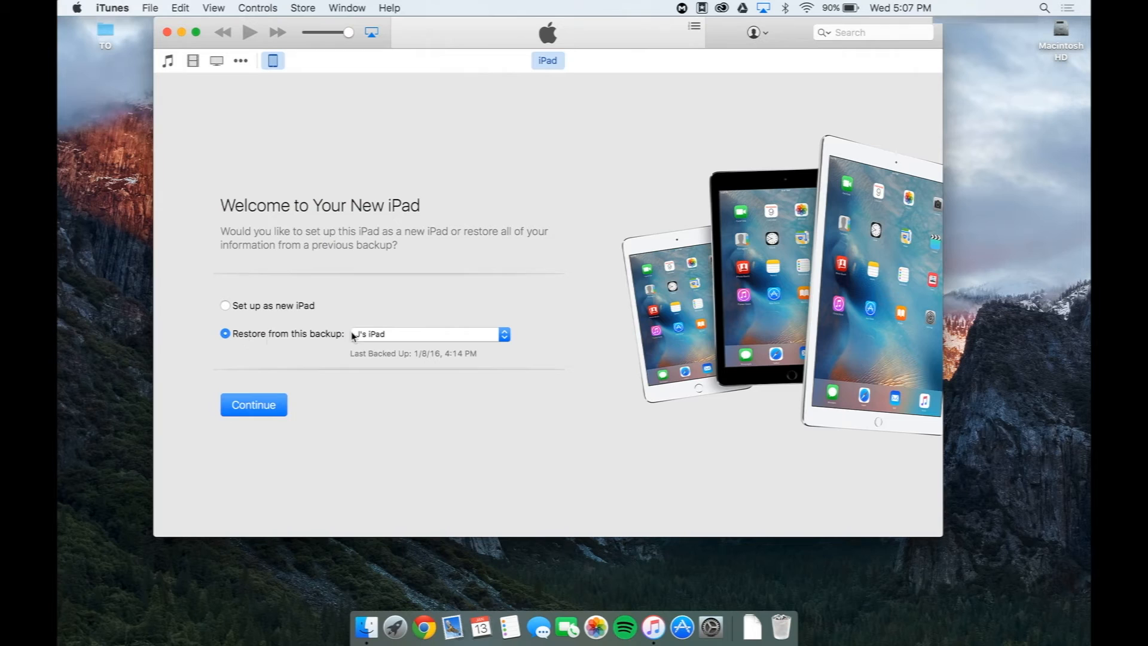
left_click(260, 409)
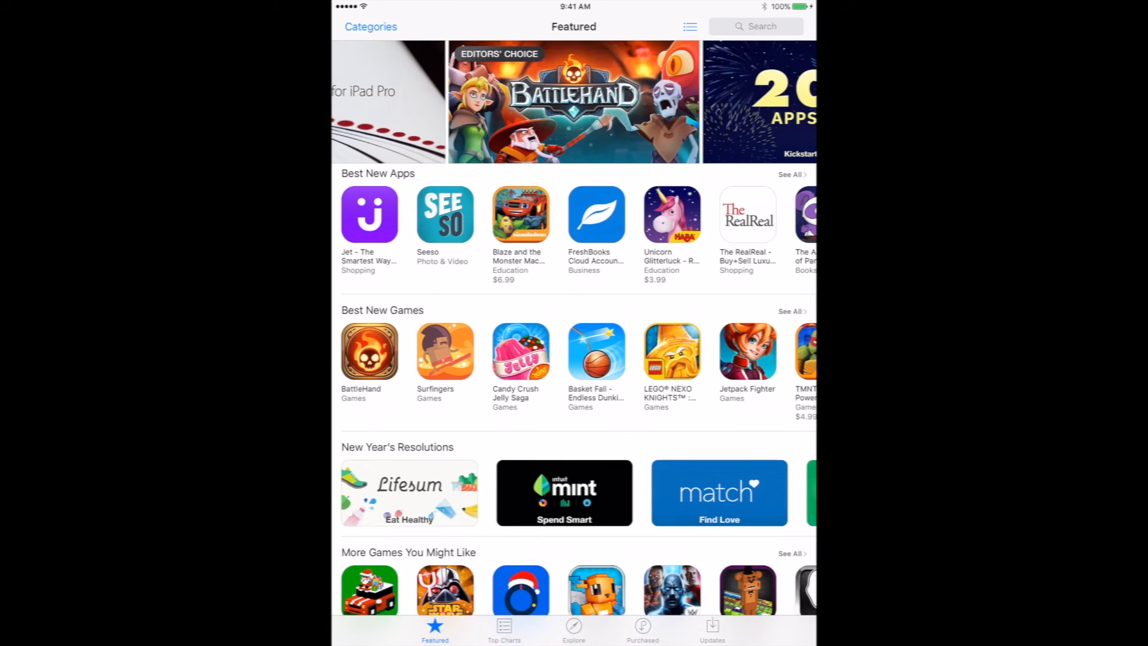
- Search the App Store for 'airwatch' and download the AirWatch Agent app
left_click(758, 27)
type("a")
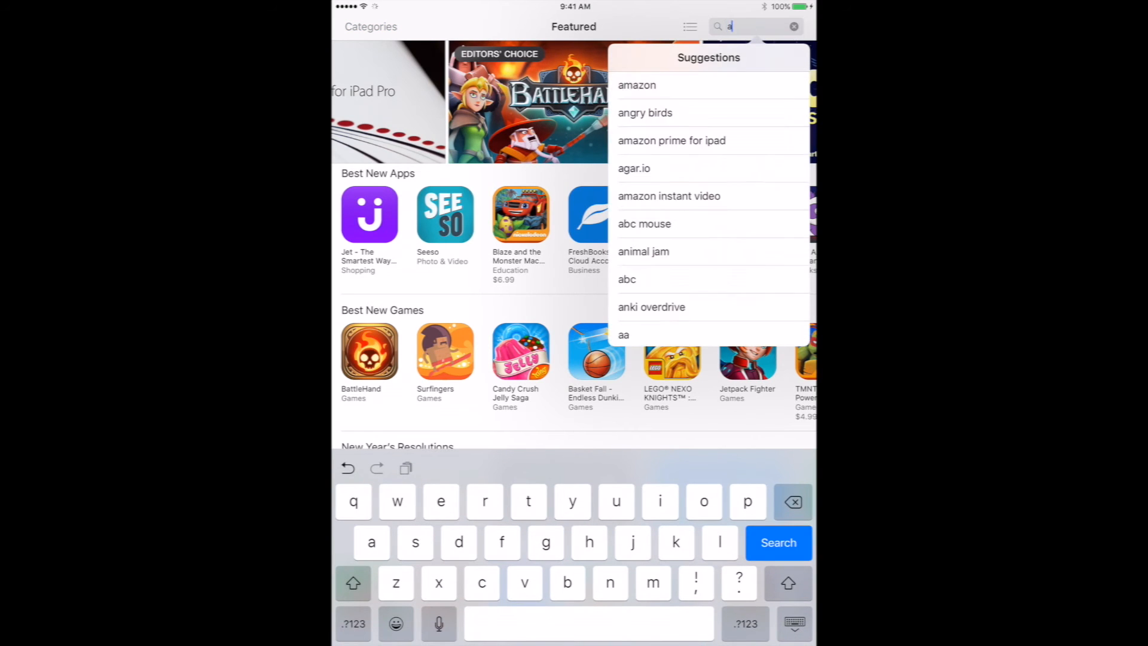
type("irwat")
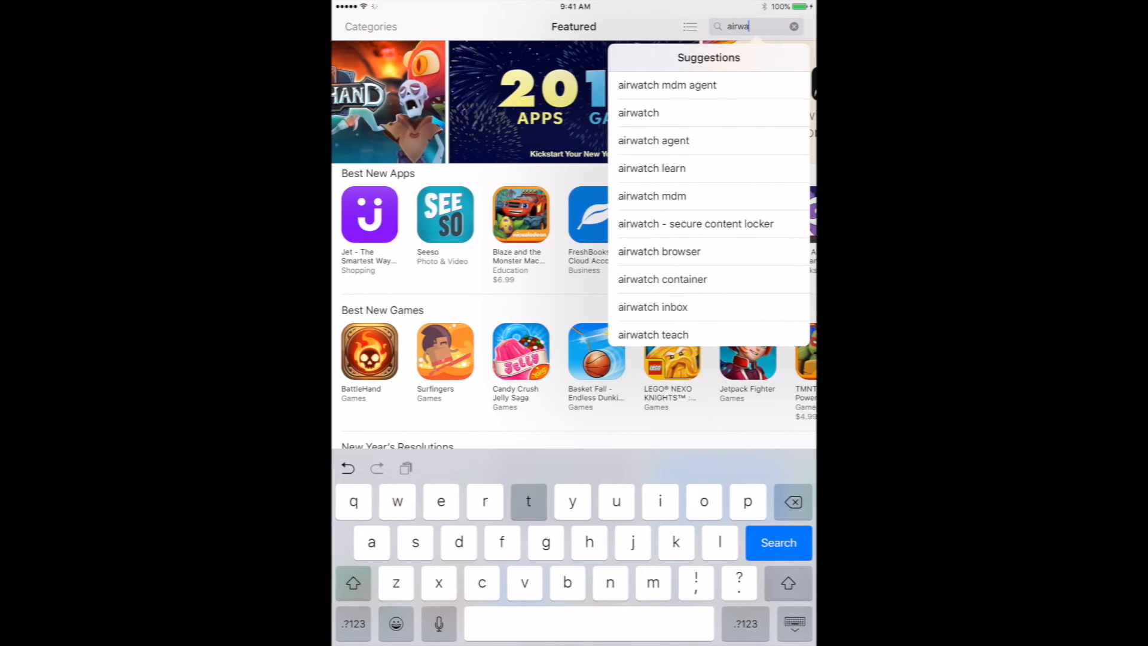
type("ch")
left_click(667, 84)
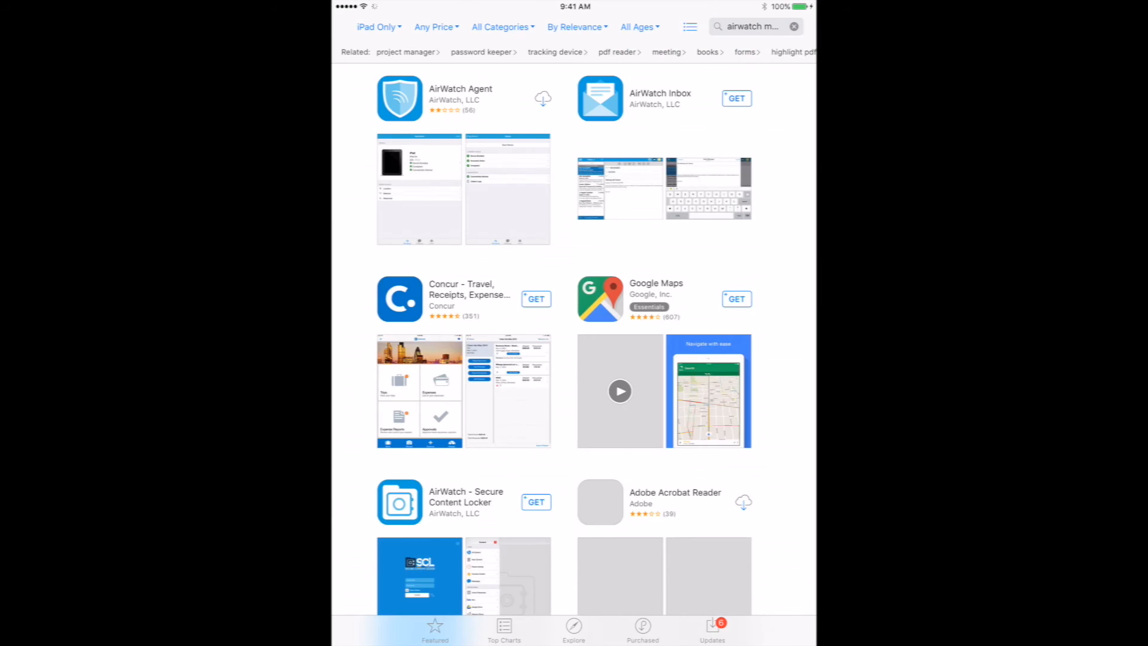
left_click(542, 98)
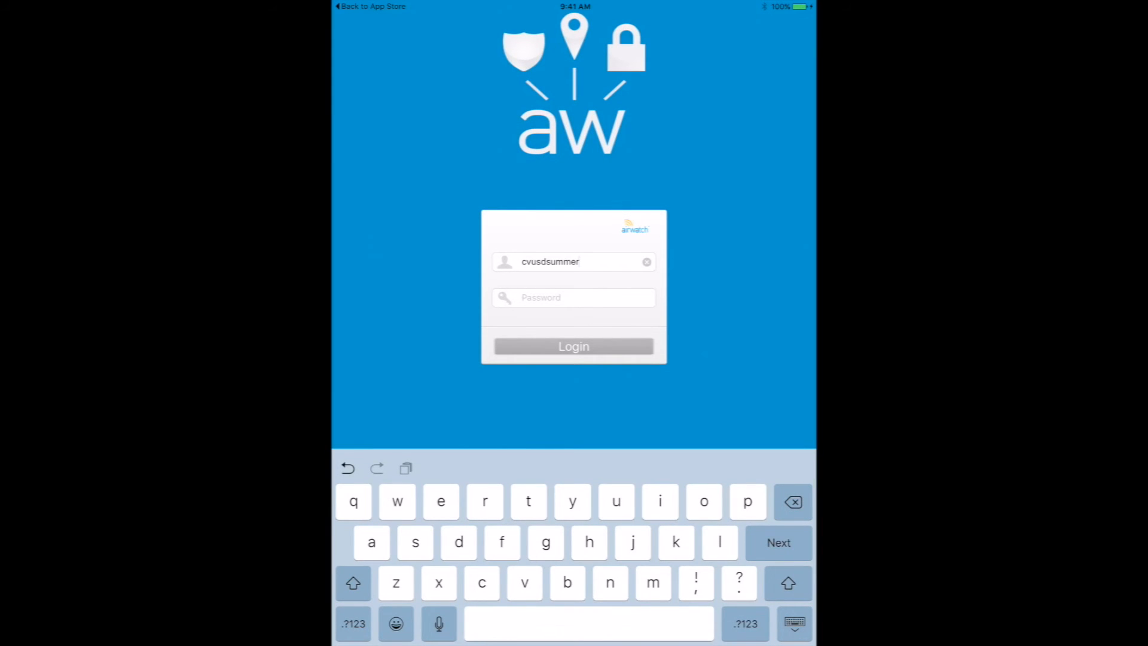
- Log in to AirWatch Agent and allow notifications, background location and the app update
left_click(574, 298)
type("•••••••••")
left_click(574, 346)
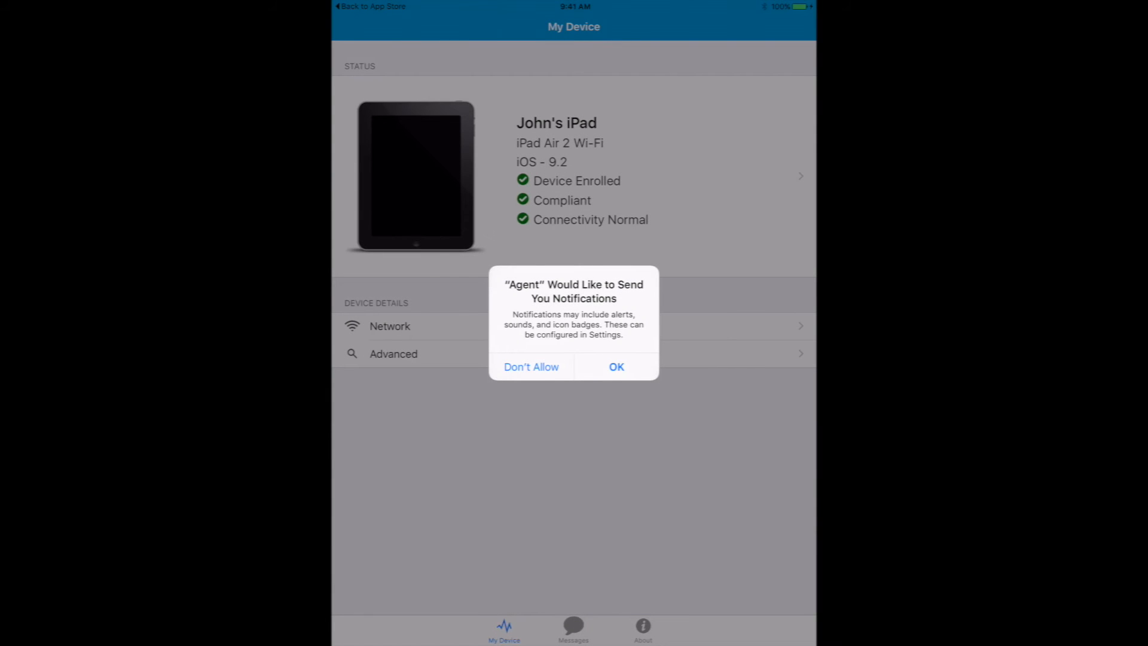
left_click(617, 366)
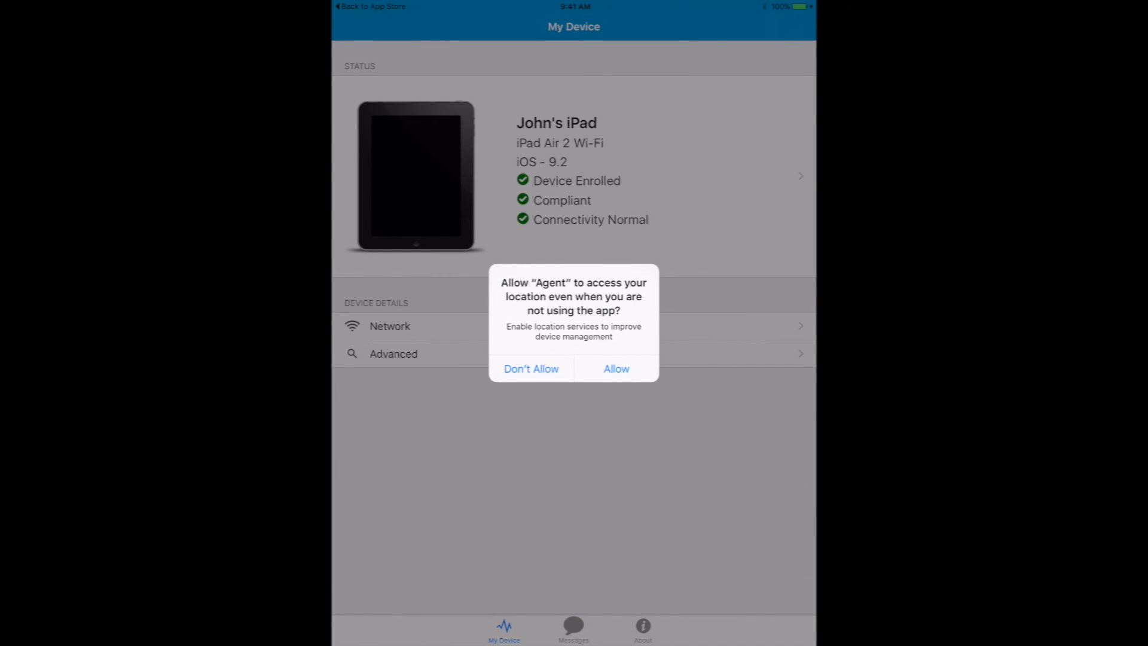
left_click(616, 368)
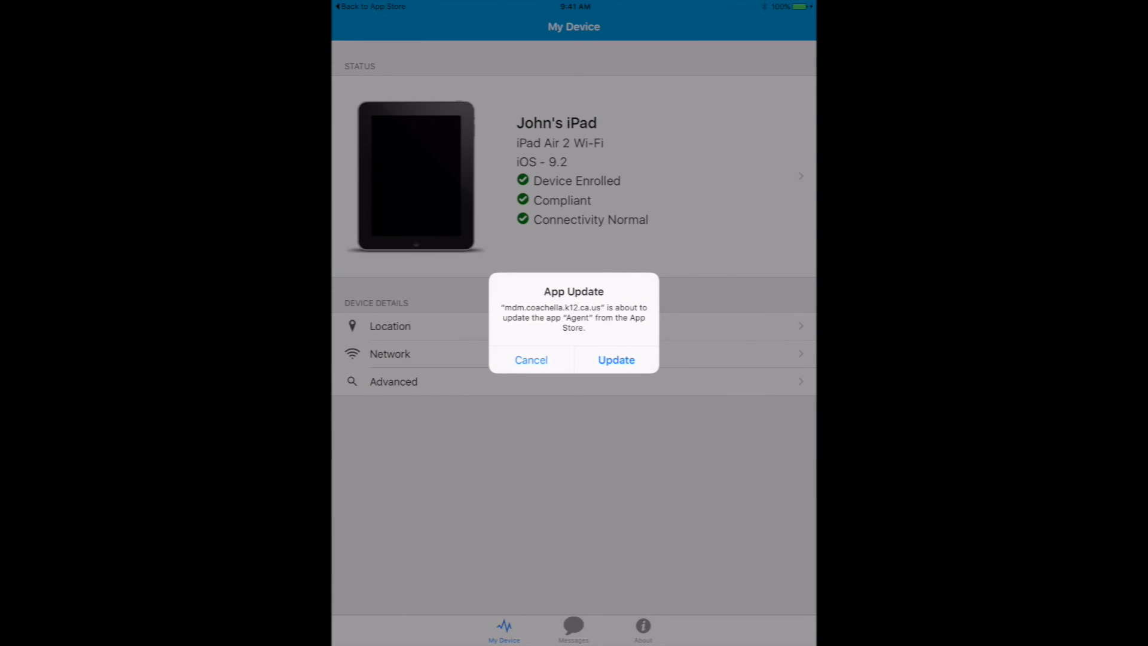
left_click(617, 360)
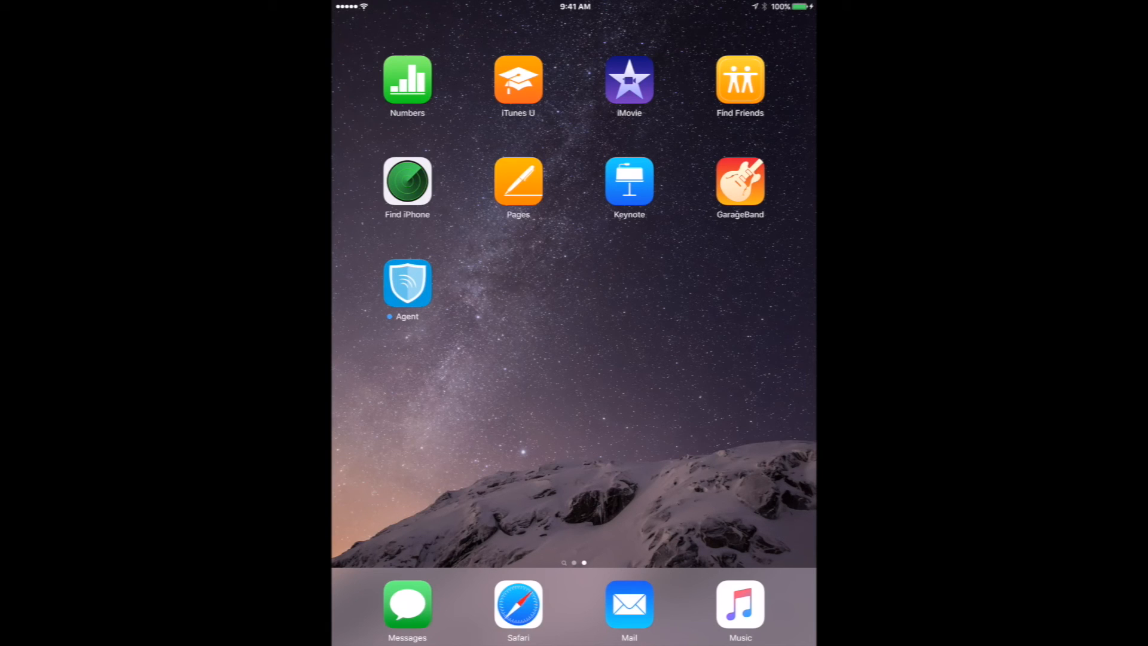
- Reopen Agent to confirm enrollment, then return to the home screen page with Settings
left_click(407, 283)
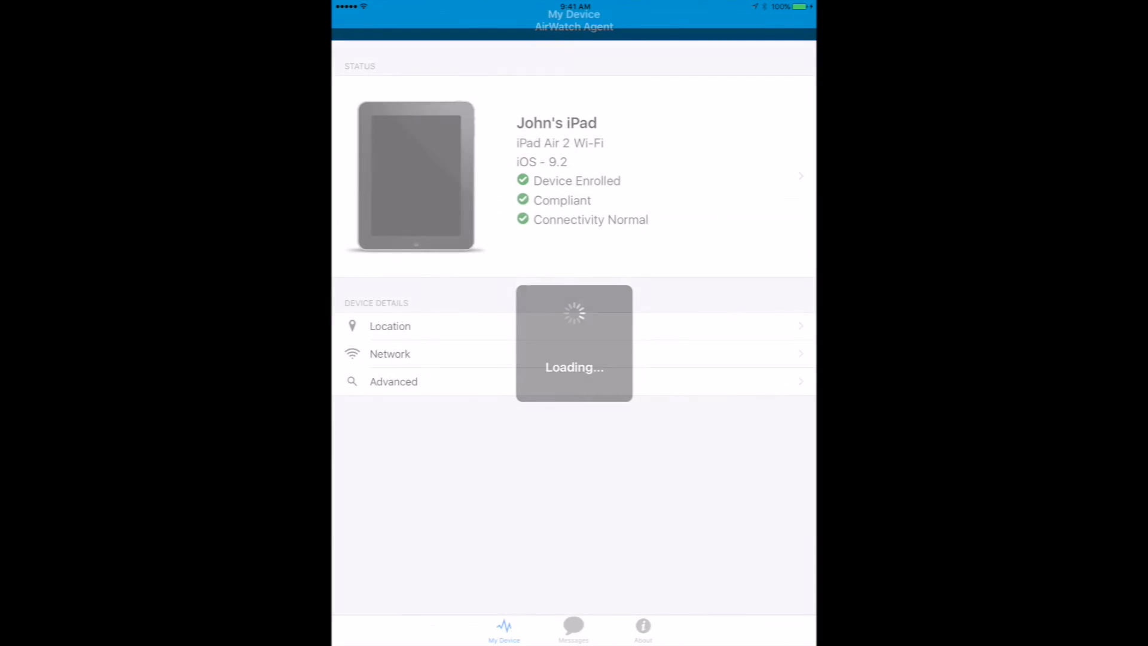
key("super")
left_click_drag(449, 269, 717, 270)
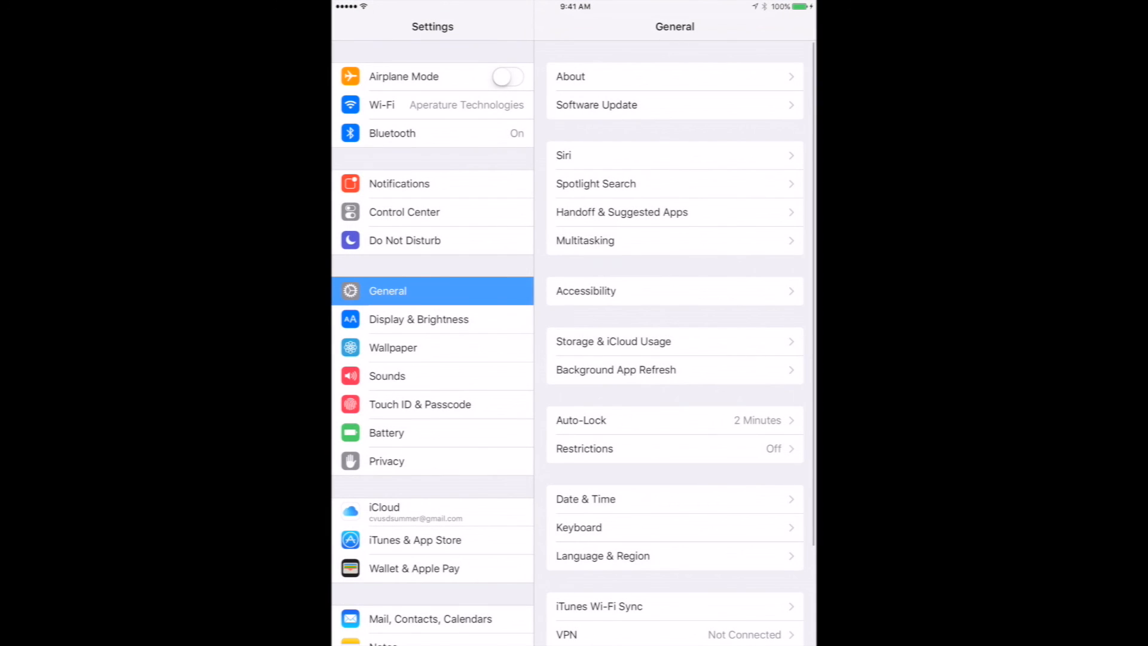
scroll(675, 358, "down", 5)
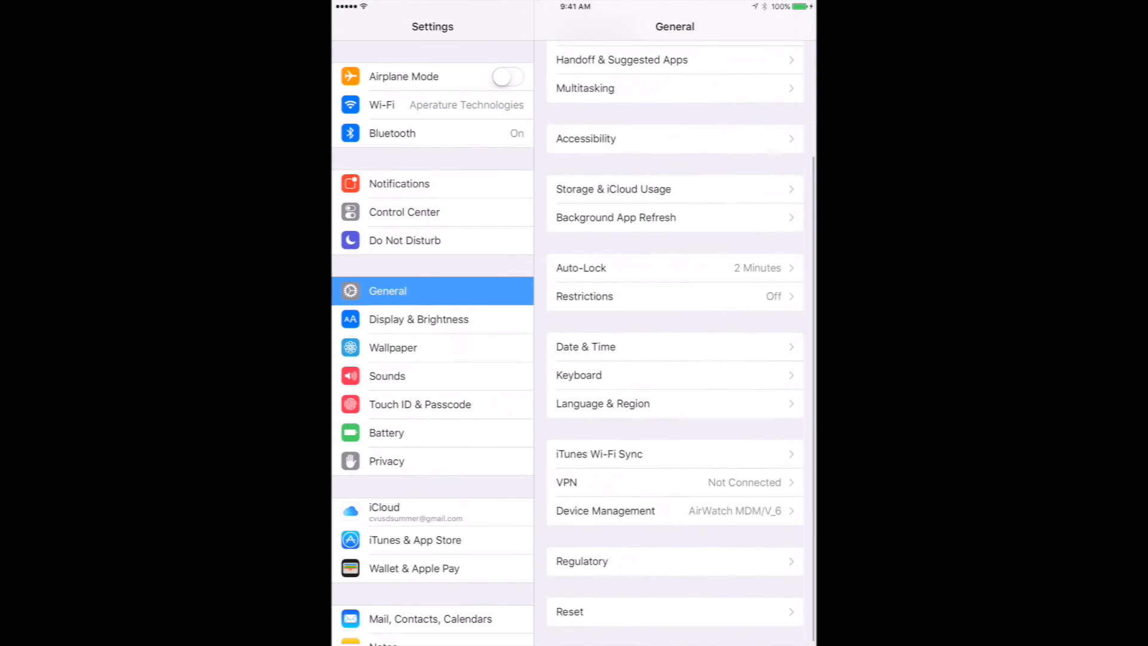
- View the AirWatch MDM/V_6 profile details under Device Management
left_click(675, 510)
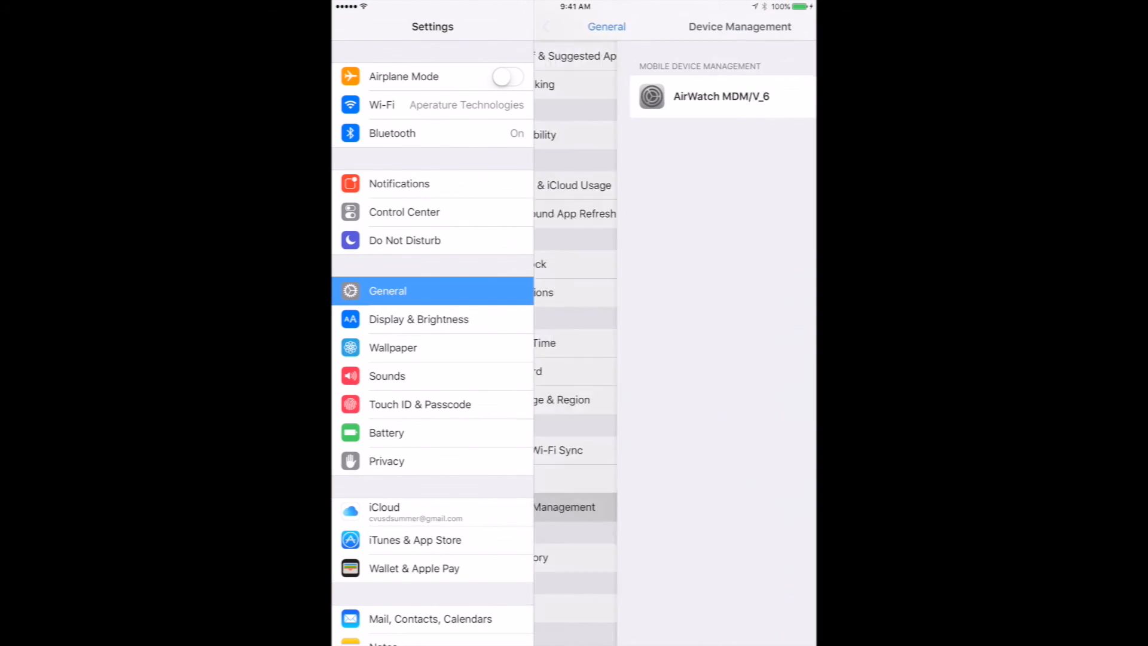
left_click(675, 96)
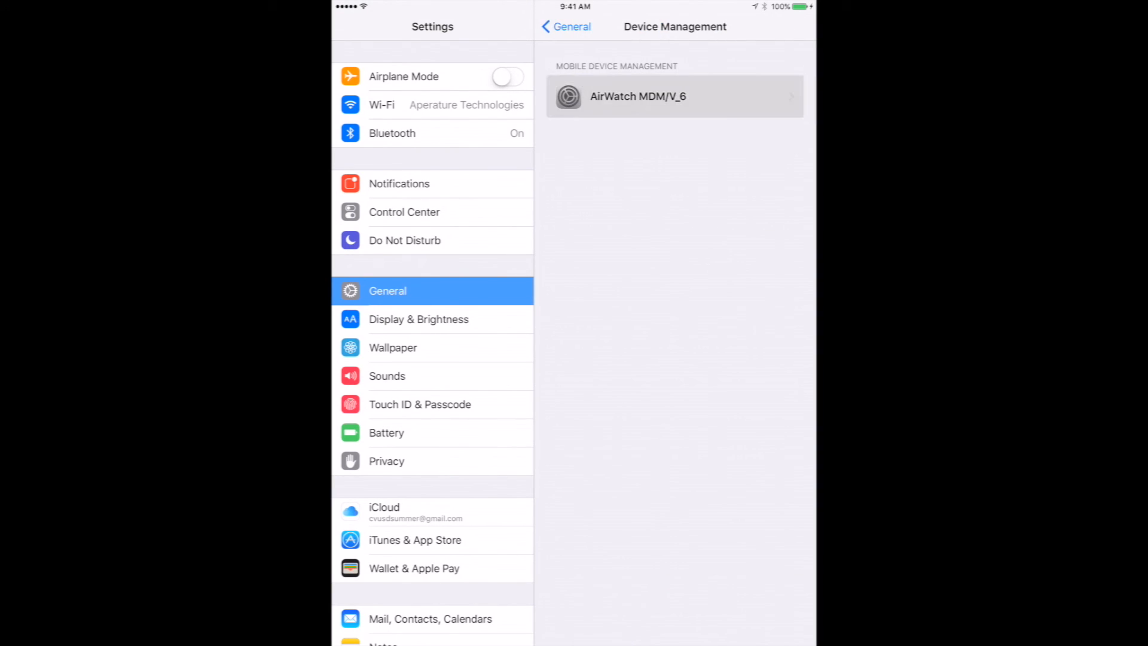